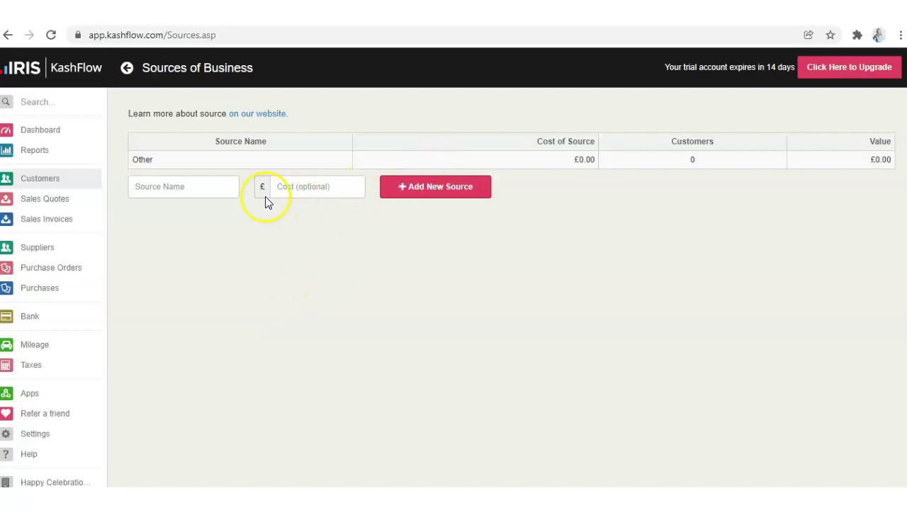
Add a new source of business named Google
click(404, 197)
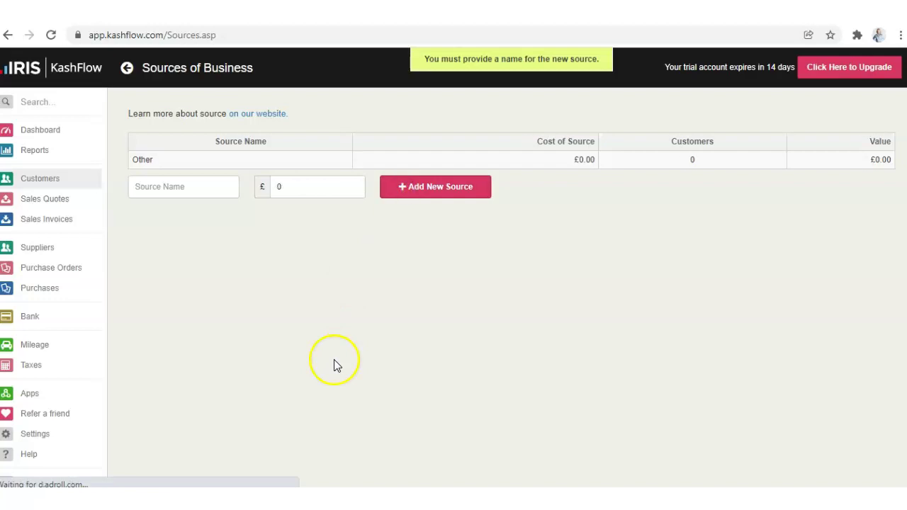
click(191, 186)
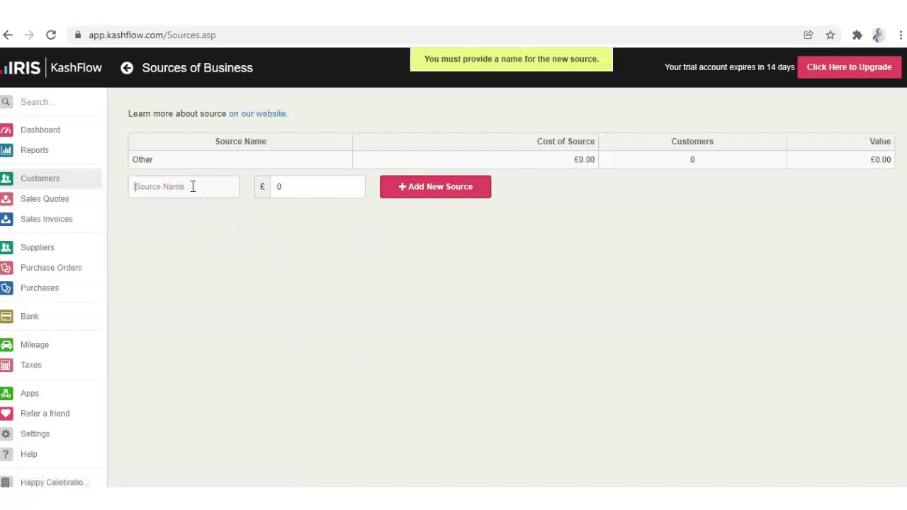
text(Google)
click(300, 188)
click(444, 193)
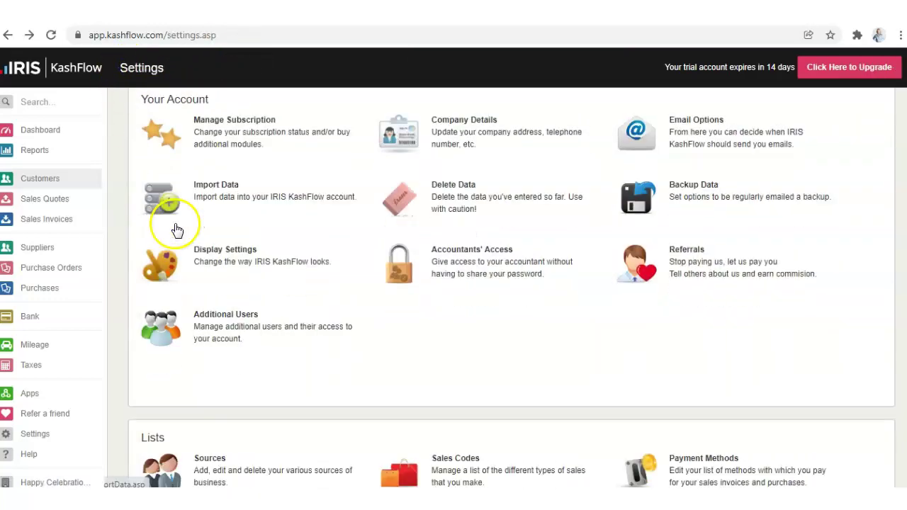
Add a new sales code 101 named Packaging to the sales codes list
scroll(177, 216, down, 3)
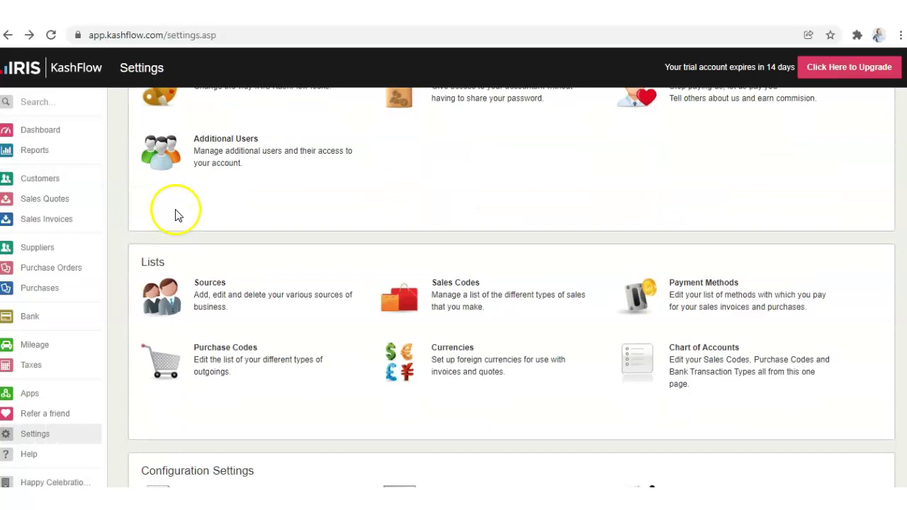
scroll(177, 216, down, 1)
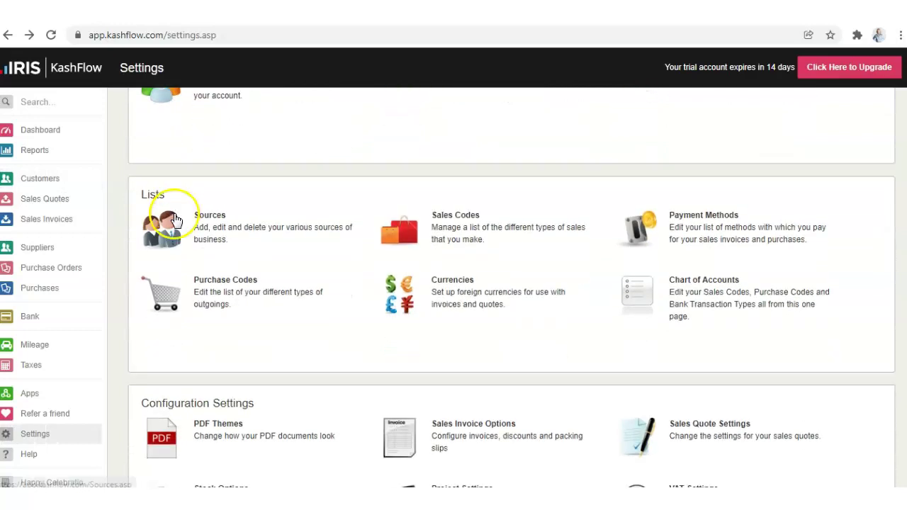
click(458, 232)
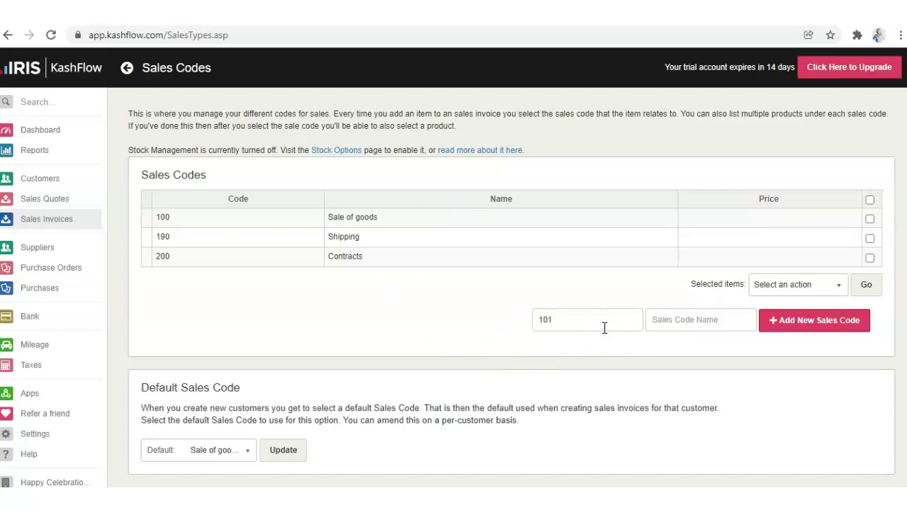
click(666, 320)
text(Packaging)
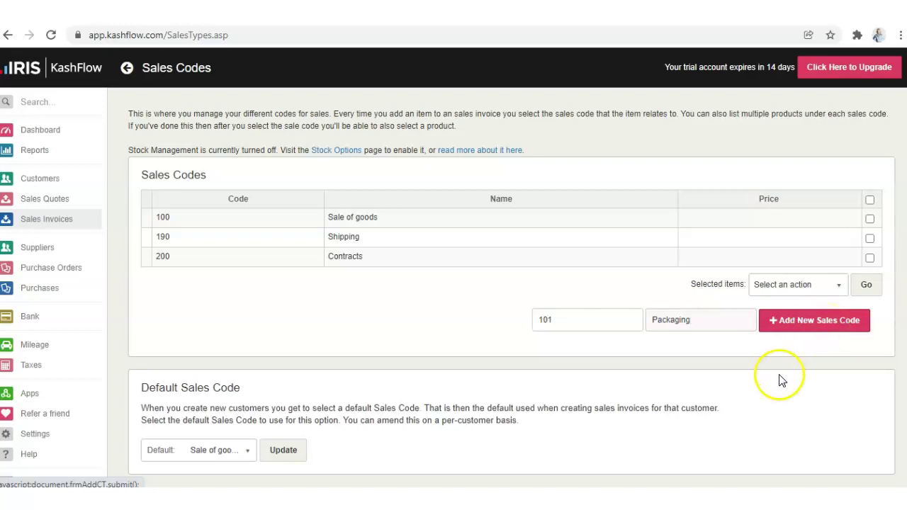
scroll(780, 379, down, 1)
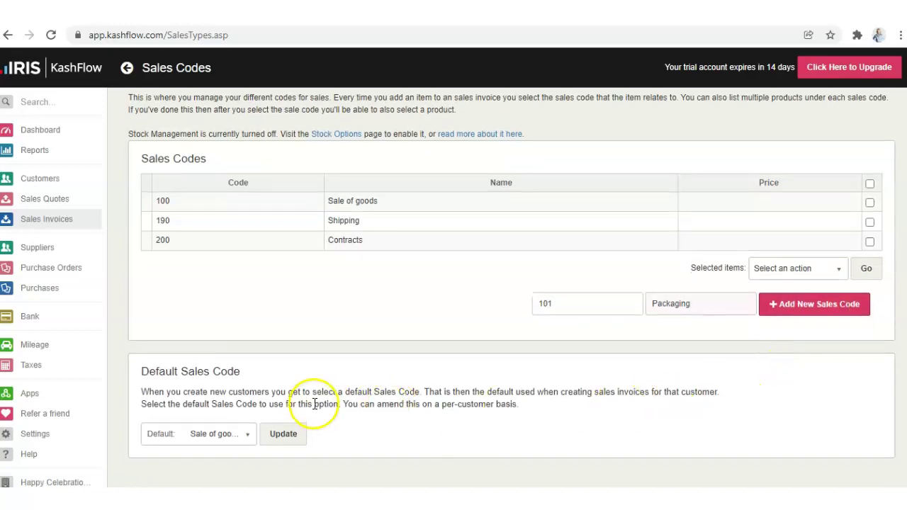
click(243, 440)
click(350, 421)
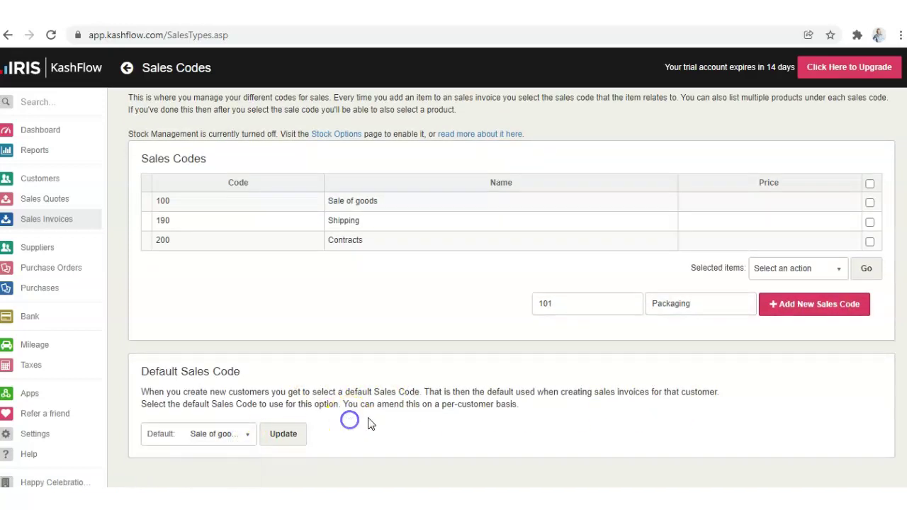
click(844, 309)
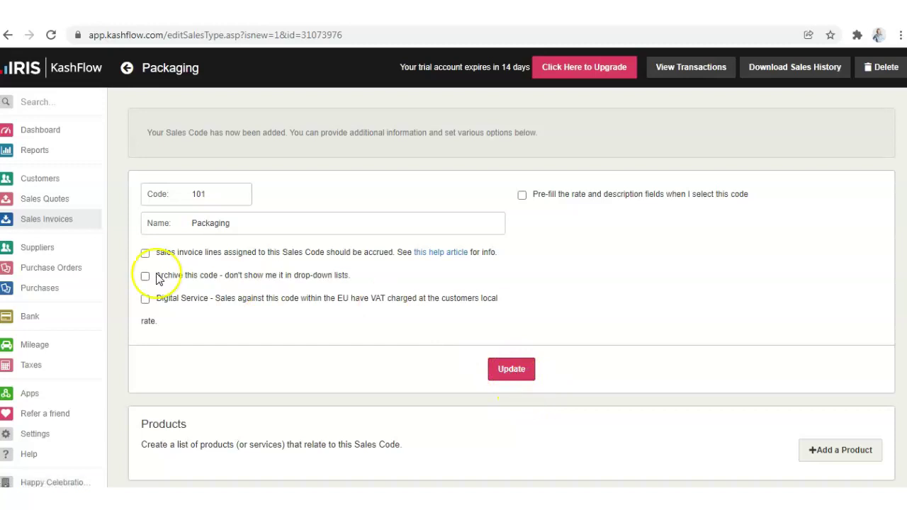
Enable accrual of sales invoice lines assigned to the Packaging sales code and save the update
click(145, 253)
click(513, 369)
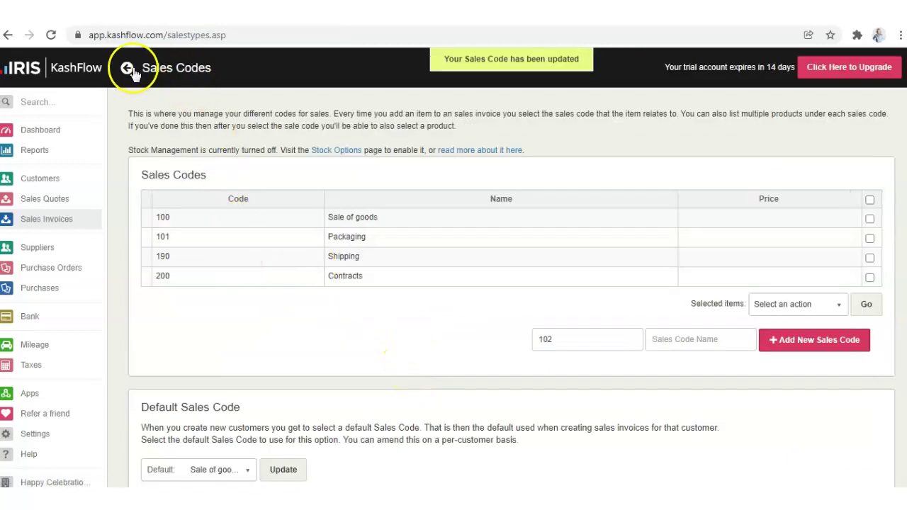
click(126, 68)
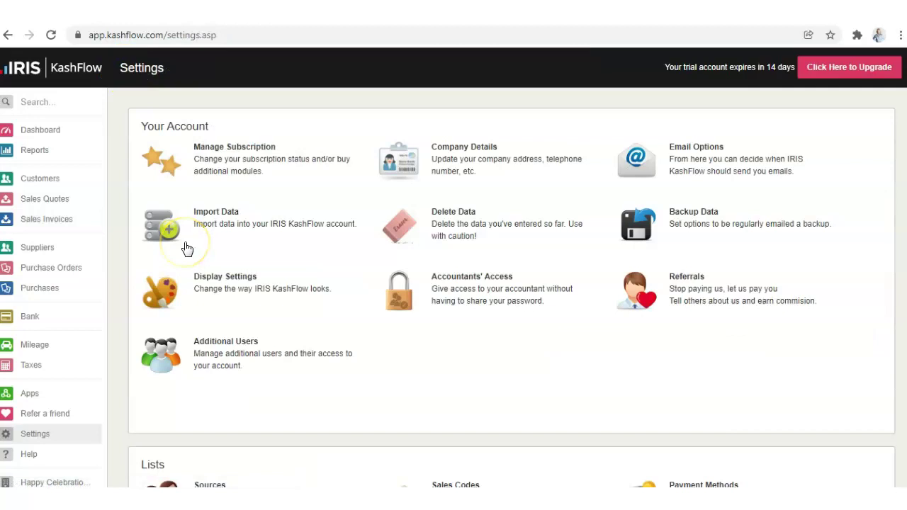
Add Paypal to the sales invoice payment methods
scroll(374, 371, down, 4)
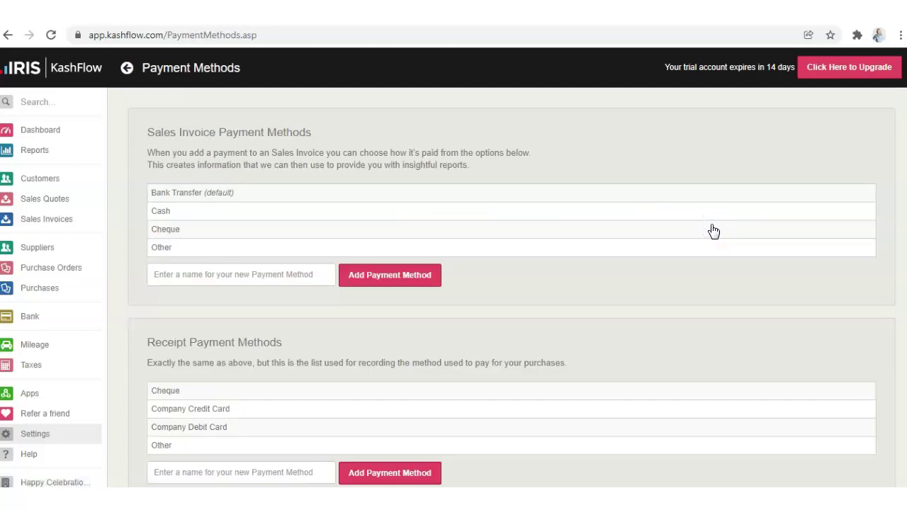
click(578, 298)
text(Paypa)
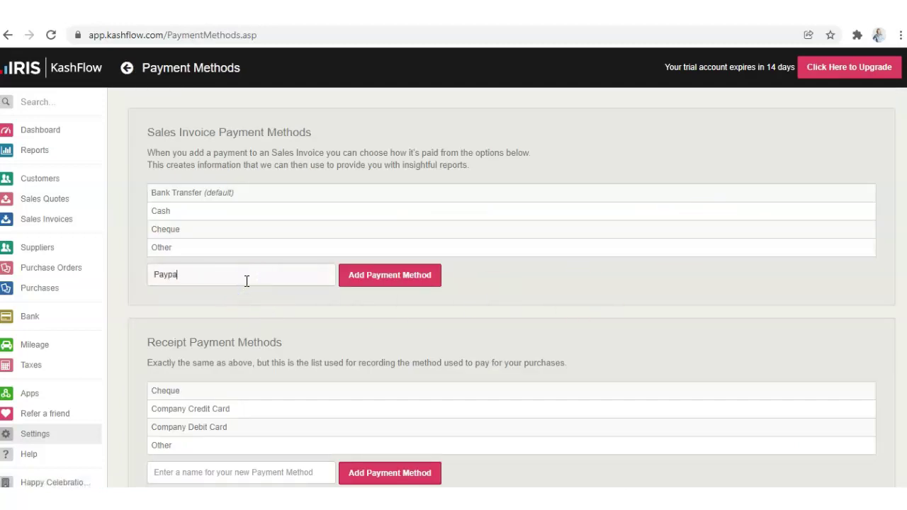
click(377, 284)
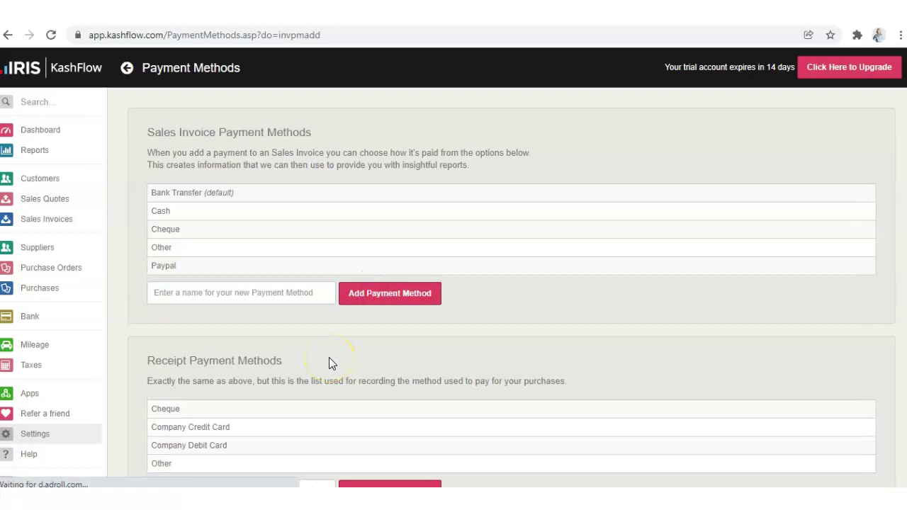
Add Paypal to the receipt payment methods used for purchases
scroll(329, 357, down, 1)
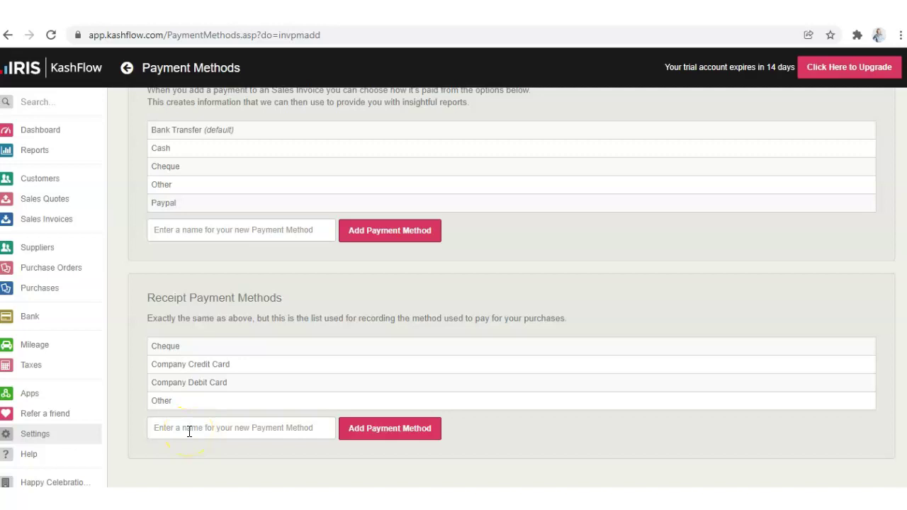
text(Payp)
click(347, 423)
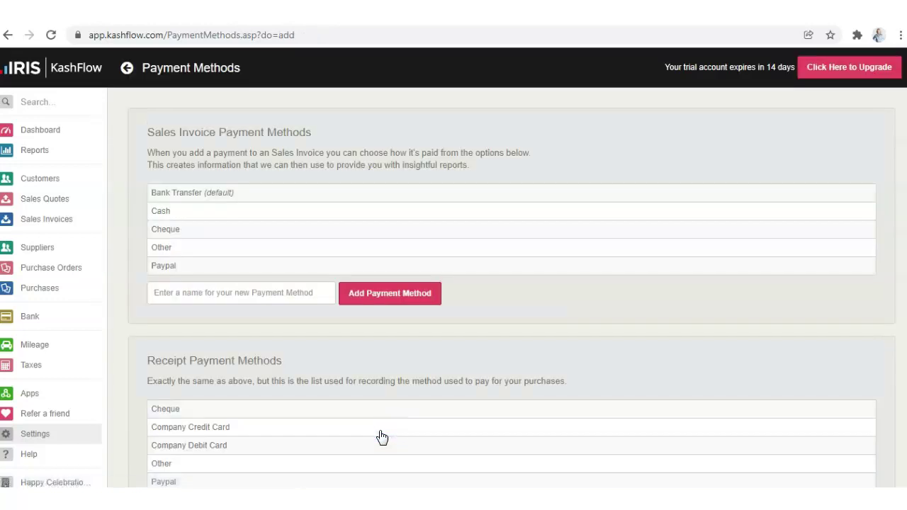
scroll(381, 437, down, 1)
scroll(374, 399, up, 1)
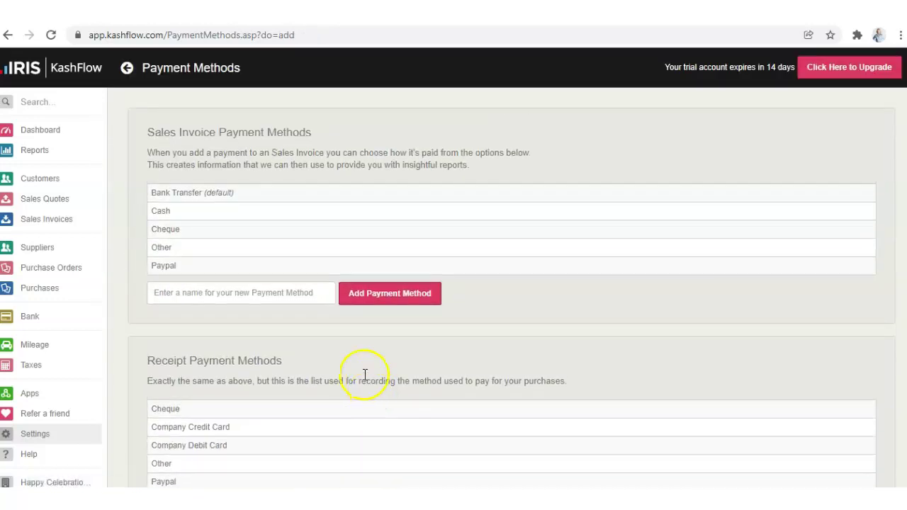
click(127, 67)
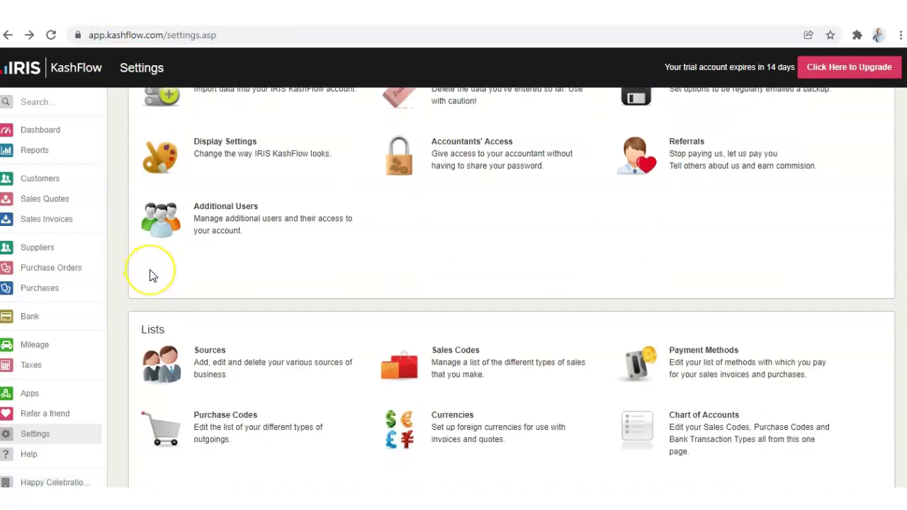
Add a new purchase code 2701 named Computer Expenses
scroll(149, 276, up, 1)
scroll(171, 266, down, 2)
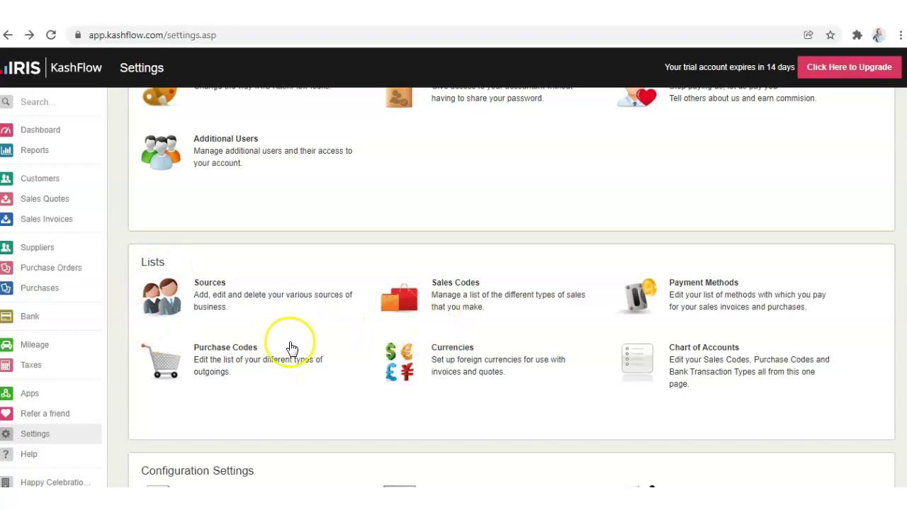
click(238, 355)
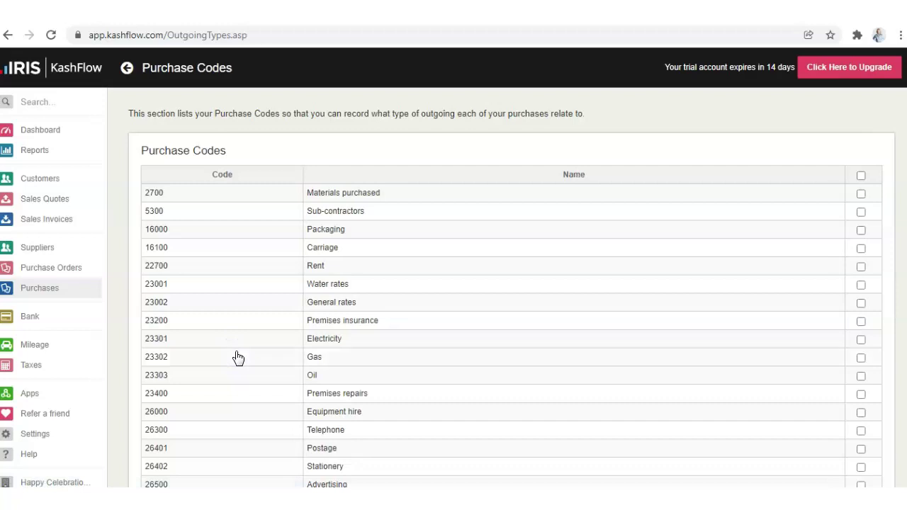
scroll(238, 357, down, 10)
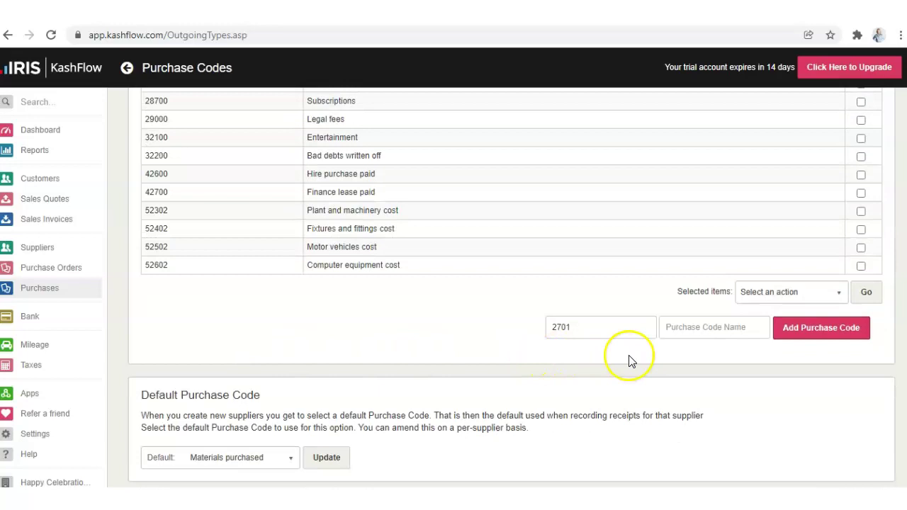
scroll(638, 373, up, 1)
click(678, 395)
text(Computer Expenses)
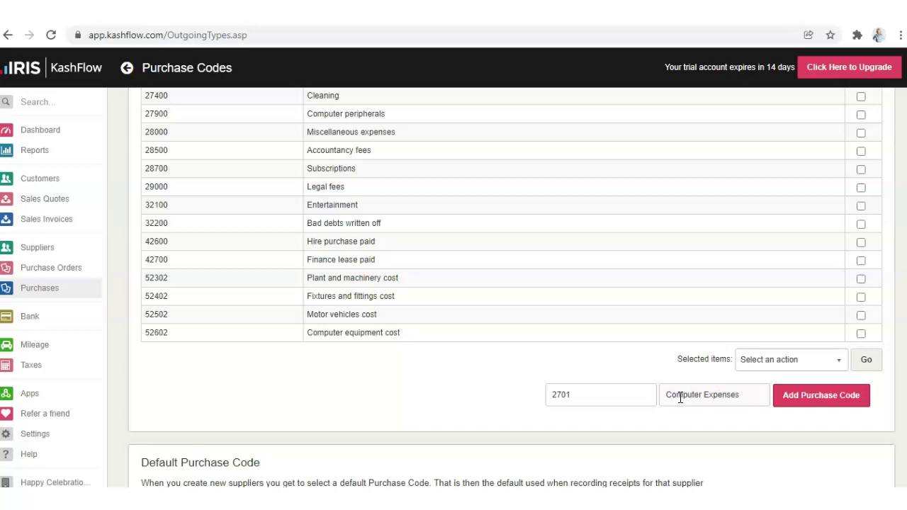
click(833, 405)
Check the available VAT rates for the Computer Expenses purchase code and save it with the 20% rate
click(498, 360)
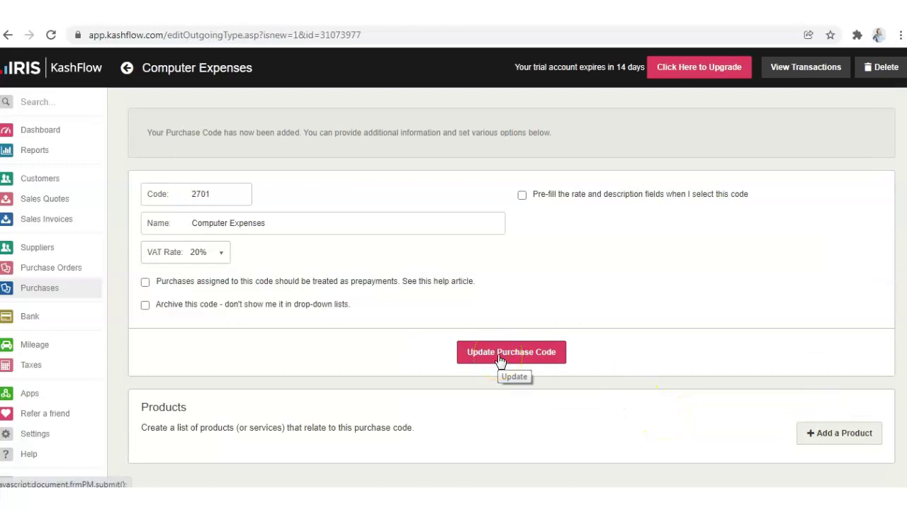
click(220, 254)
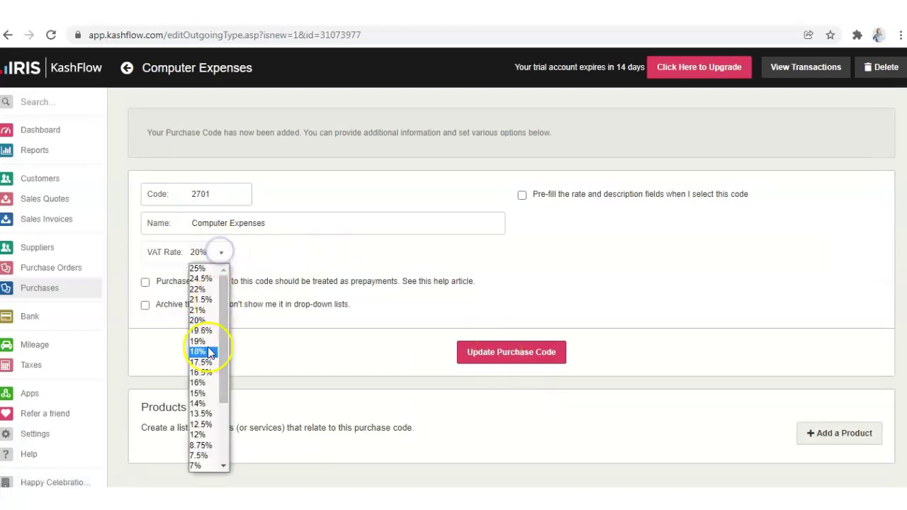
click(249, 261)
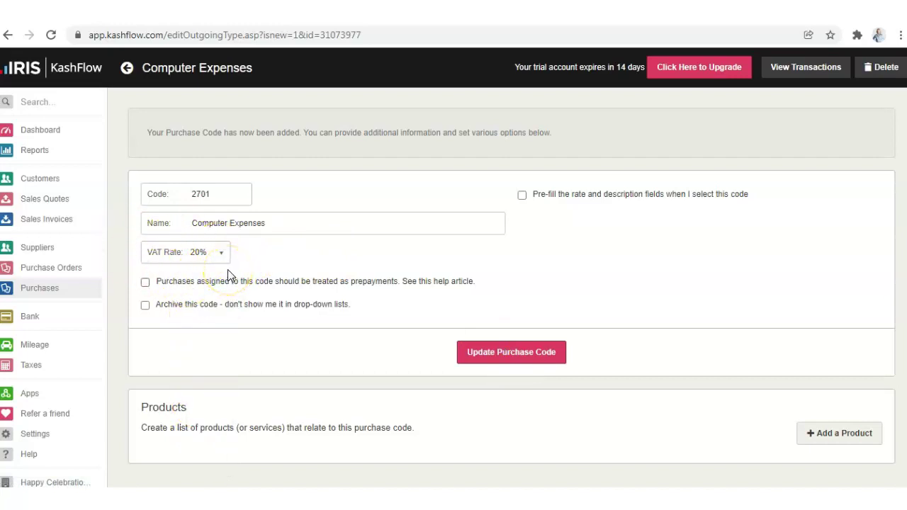
click(481, 353)
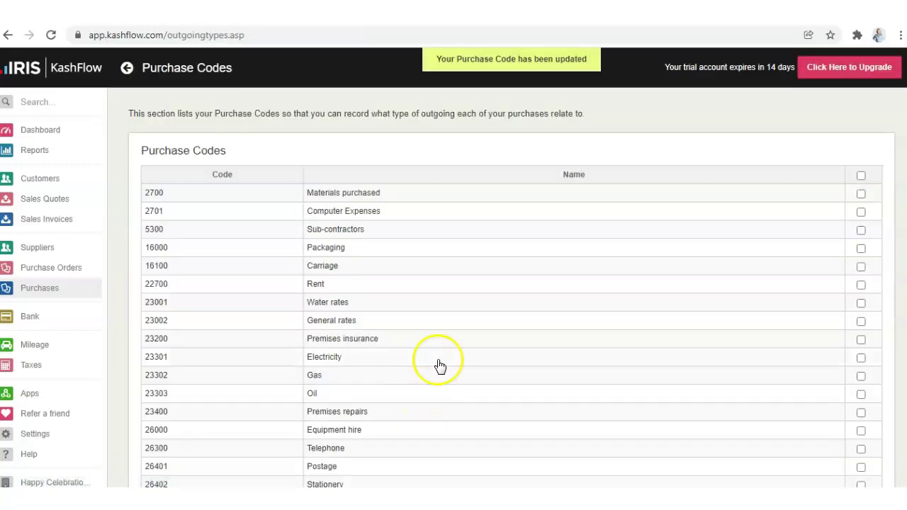
click(127, 73)
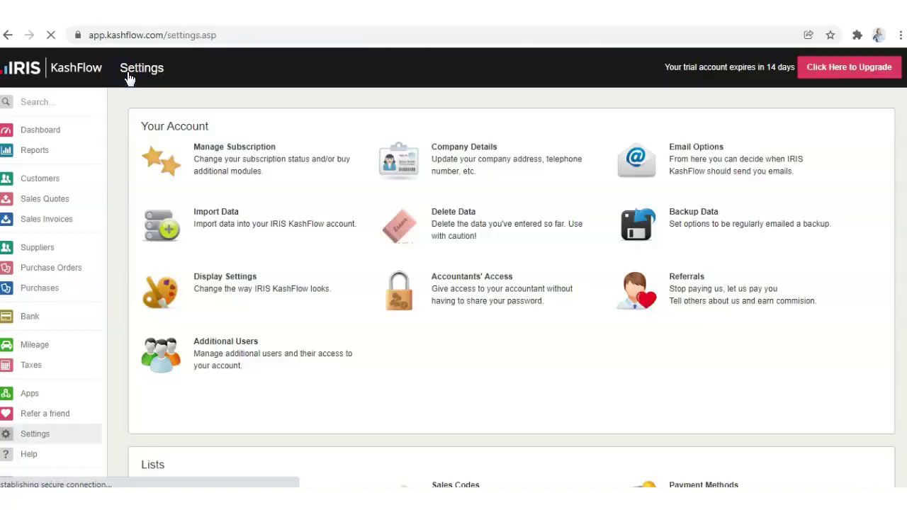
Add the currency USD - United States Dollars with its exchange rate set to update automatically
click(234, 284)
scroll(247, 397, down, 5)
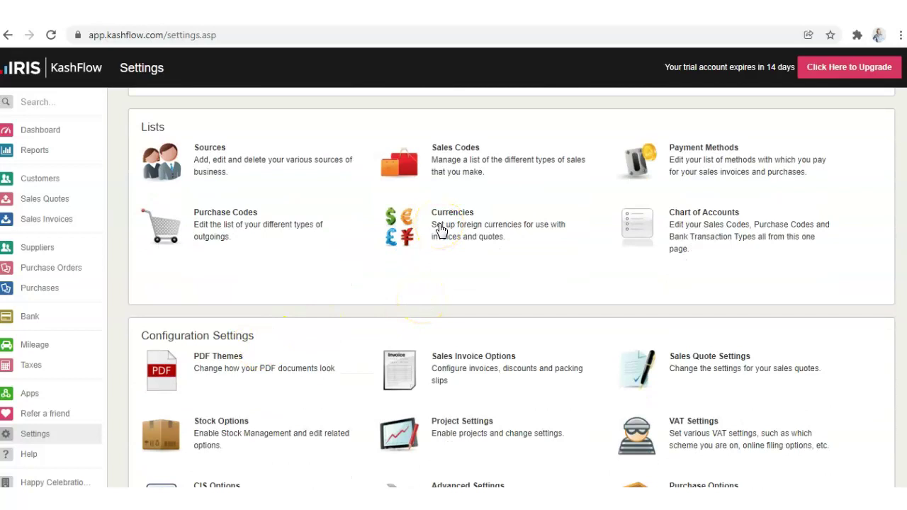
click(440, 228)
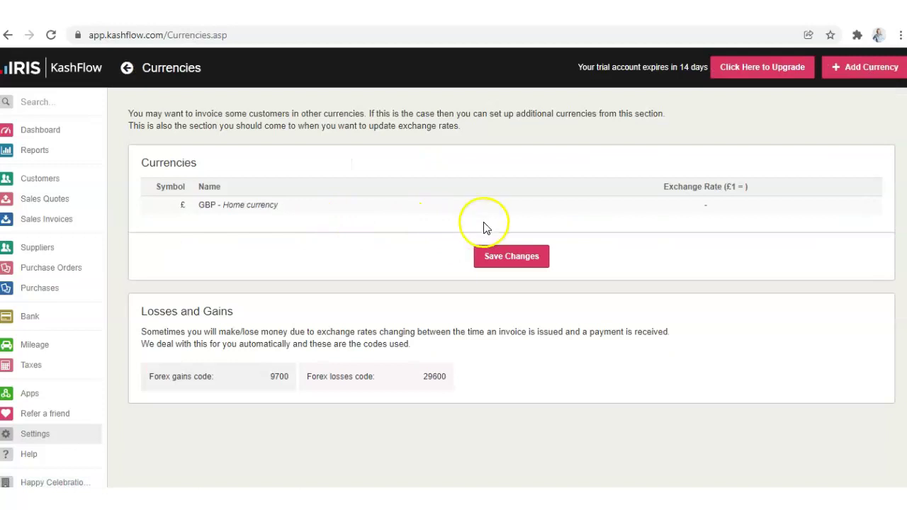
click(863, 72)
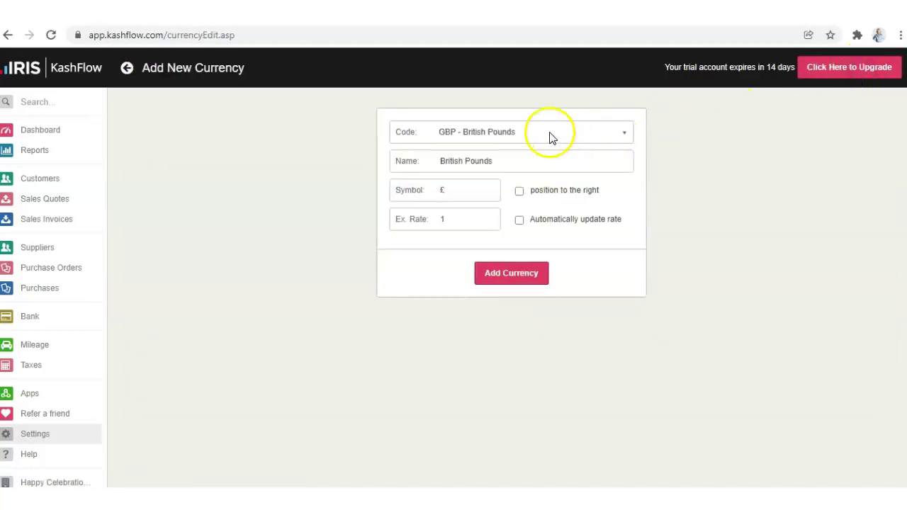
click(550, 135)
text(usd)
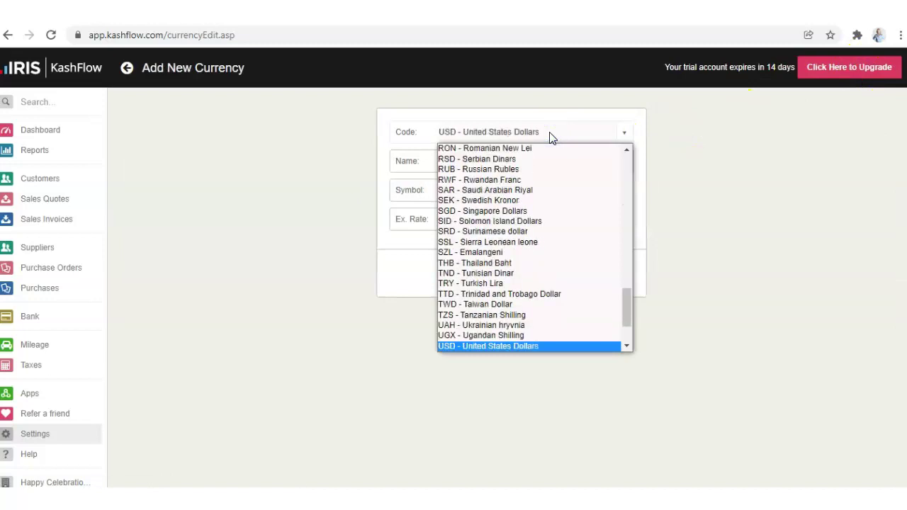
click(550, 134)
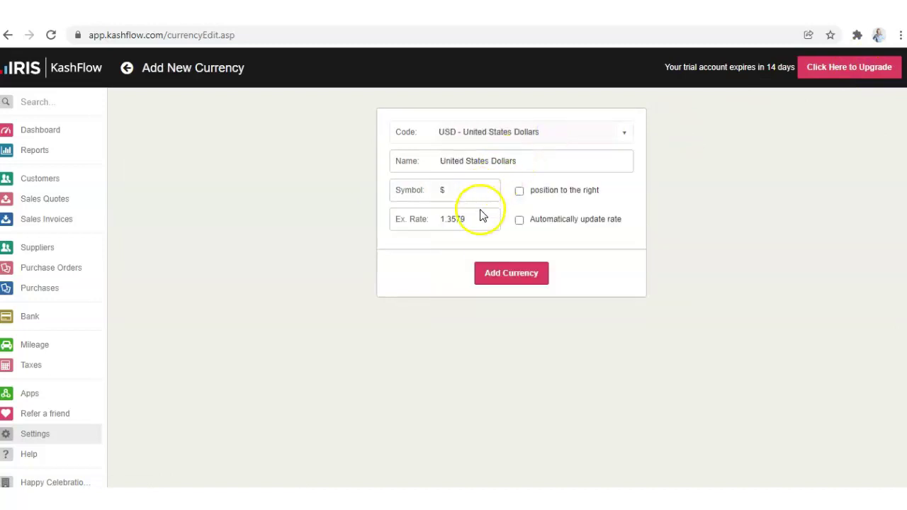
click(519, 220)
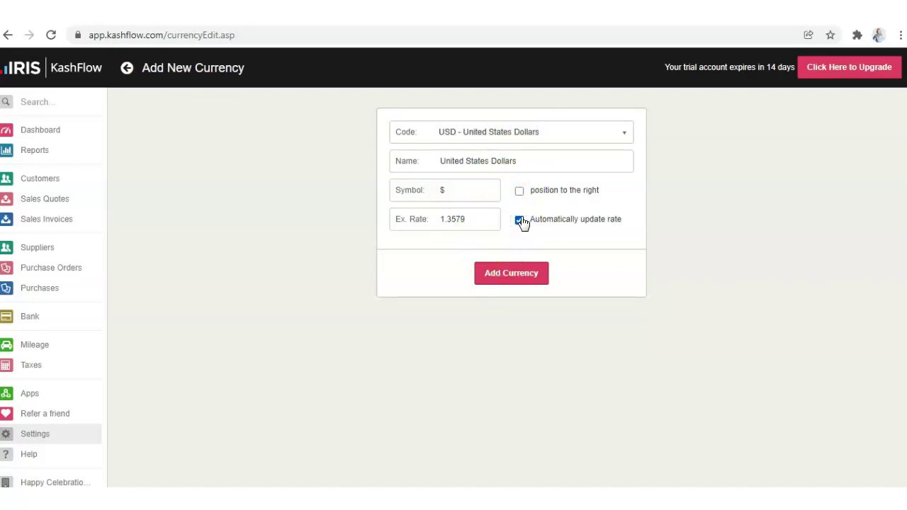
click(516, 275)
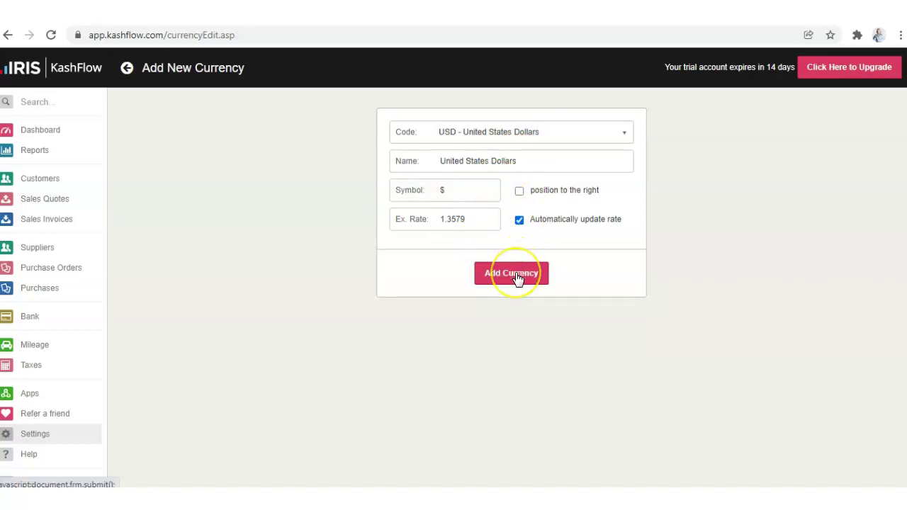
Submit the new United States Dollars currency and save the changes to the currency list
click(516, 276)
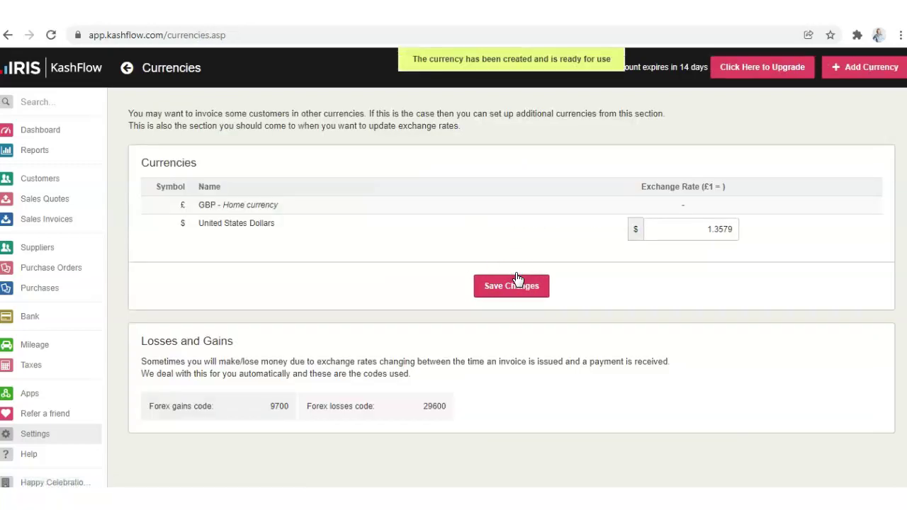
click(516, 282)
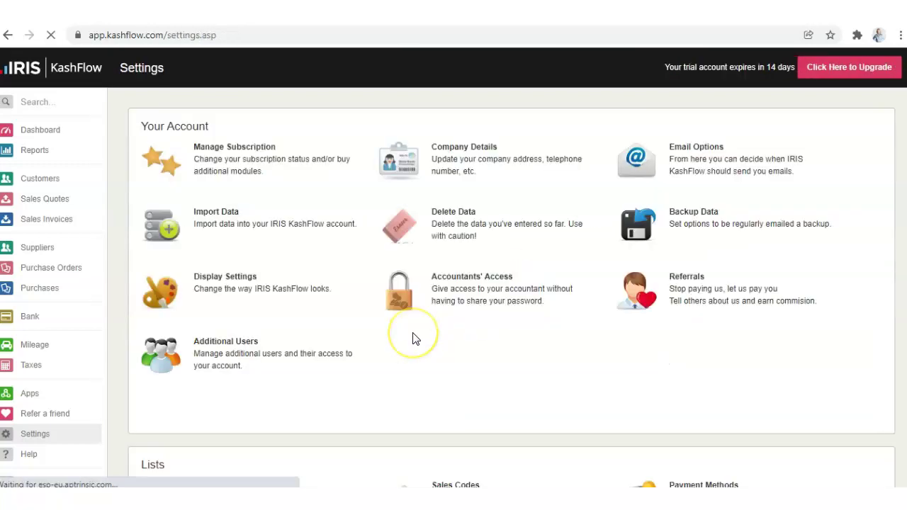
Open the Chart of Accounts and review its full list of codes with their types and areas
scroll(416, 338, down, 4)
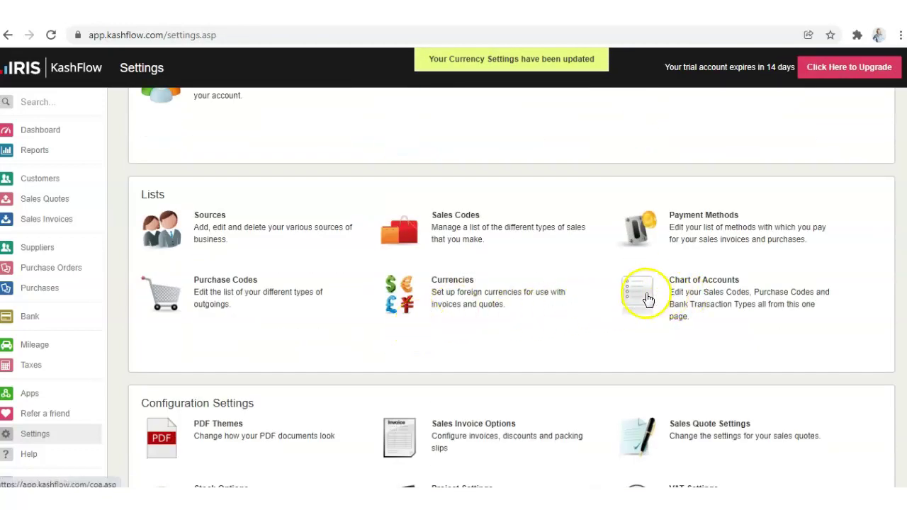
click(647, 299)
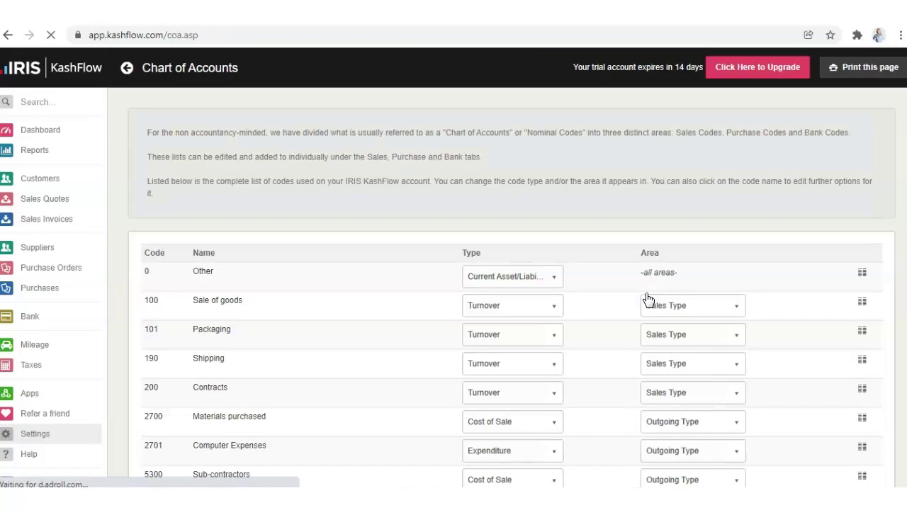
scroll(647, 298, down, 1)
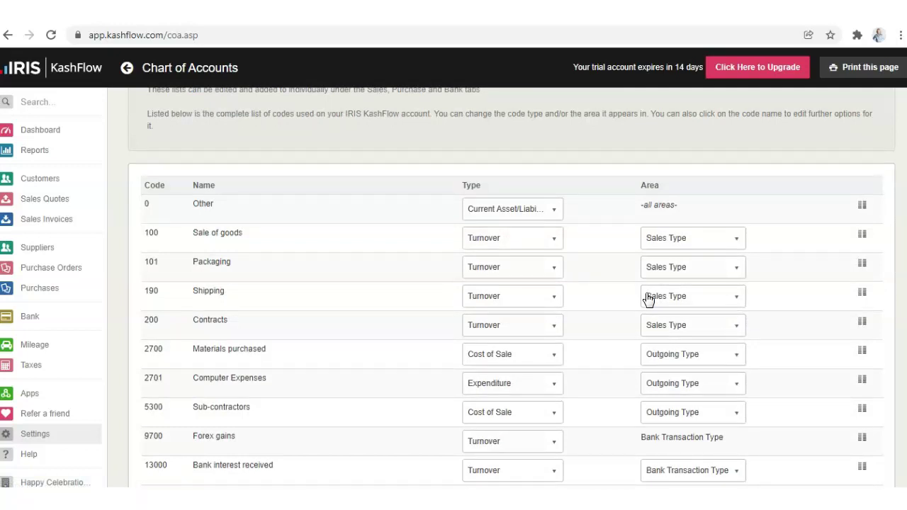
scroll(614, 298, down, 2)
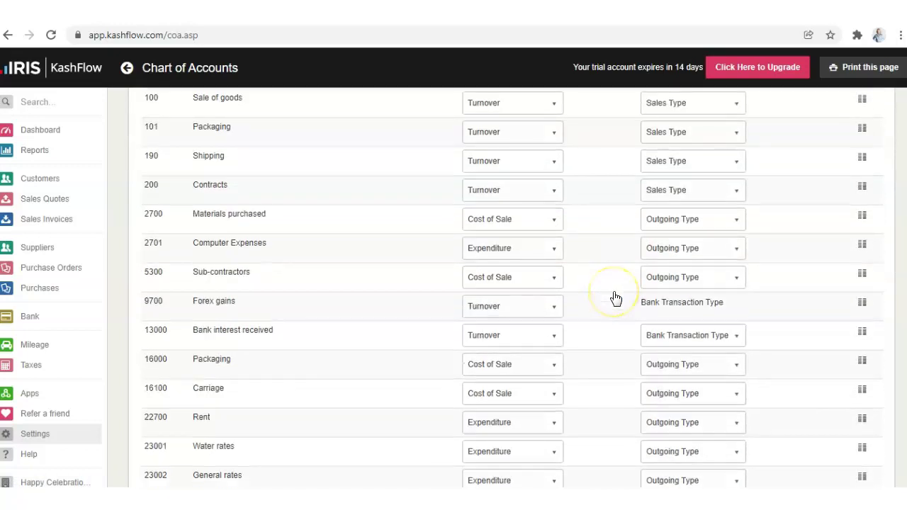
scroll(615, 297, down, 20)
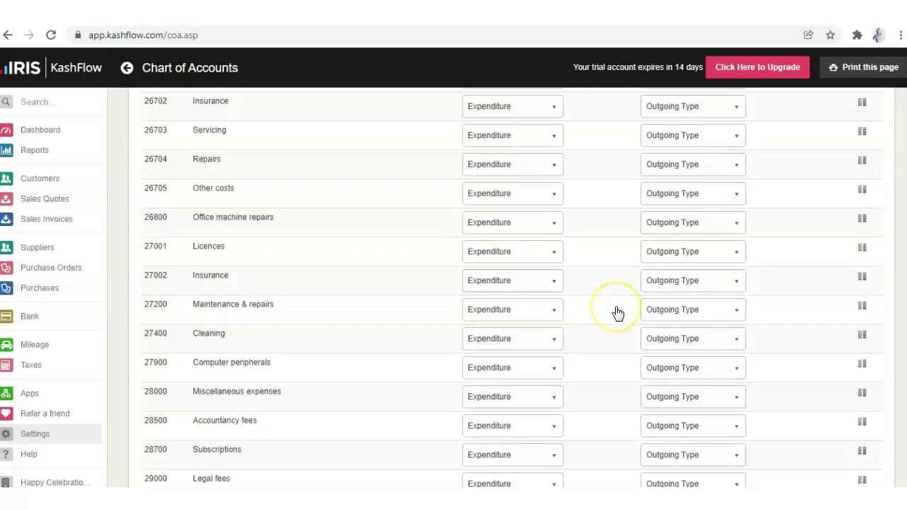
scroll(618, 311, down, 5)
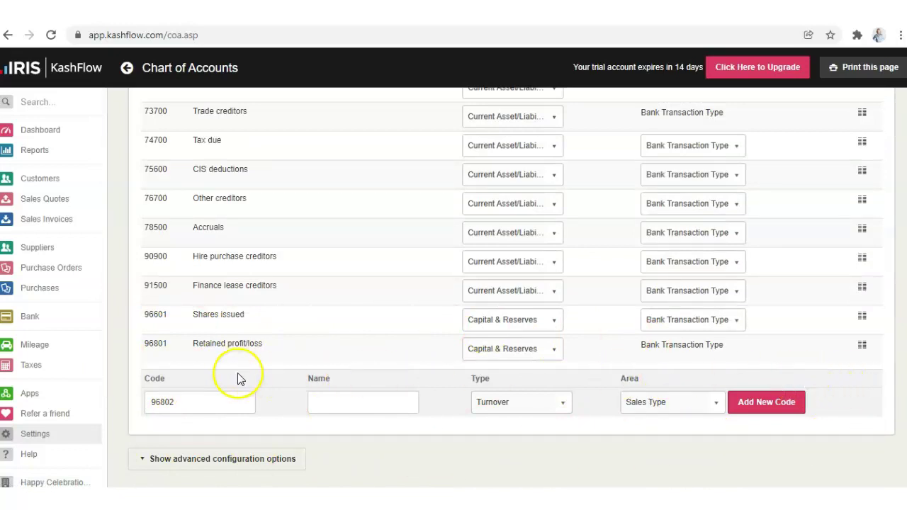
Examine the type choices offered for a new code in the Chart of Accounts without adding one
click(533, 403)
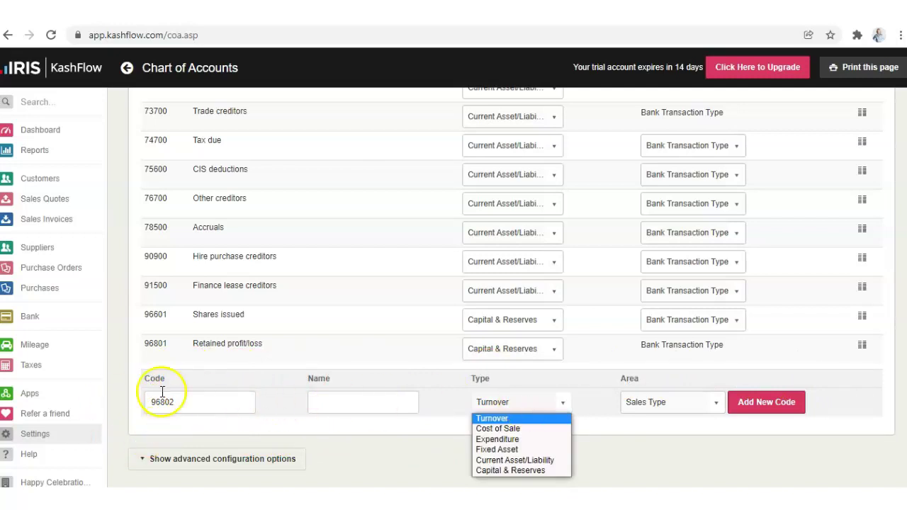
click(329, 404)
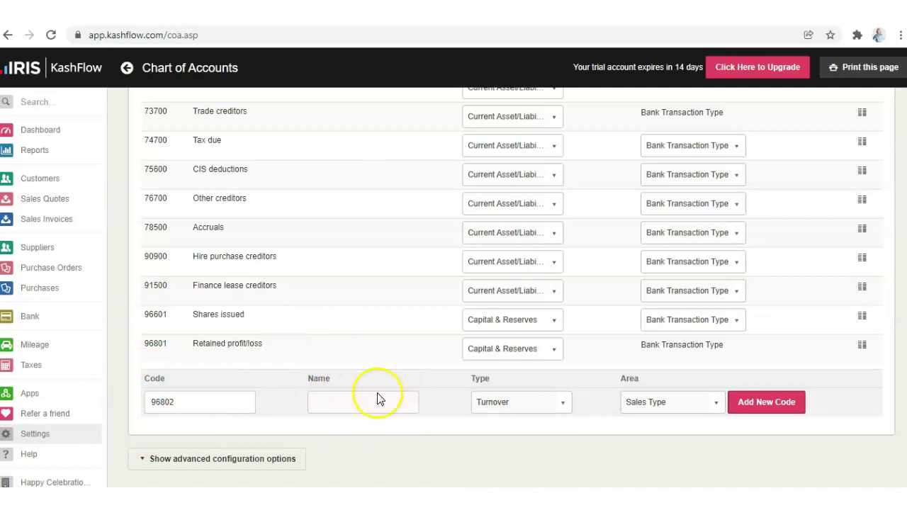
click(533, 404)
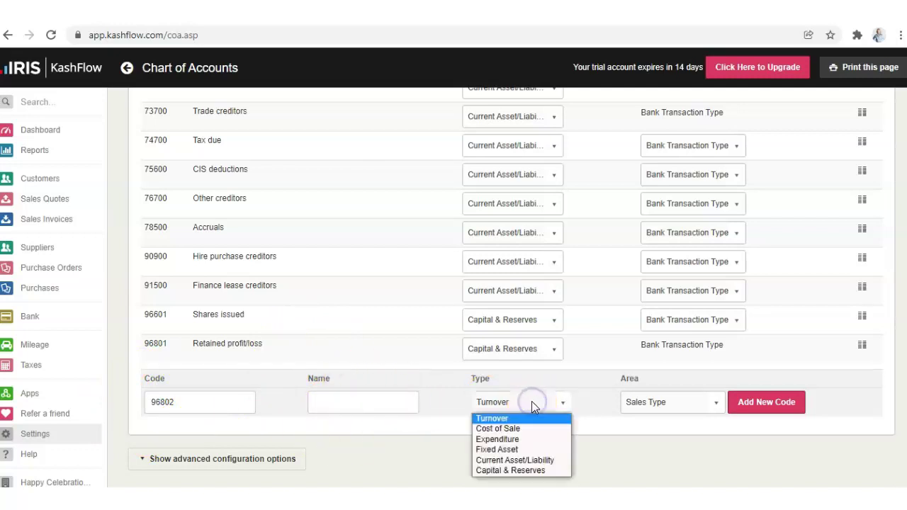
click(532, 401)
click(527, 439)
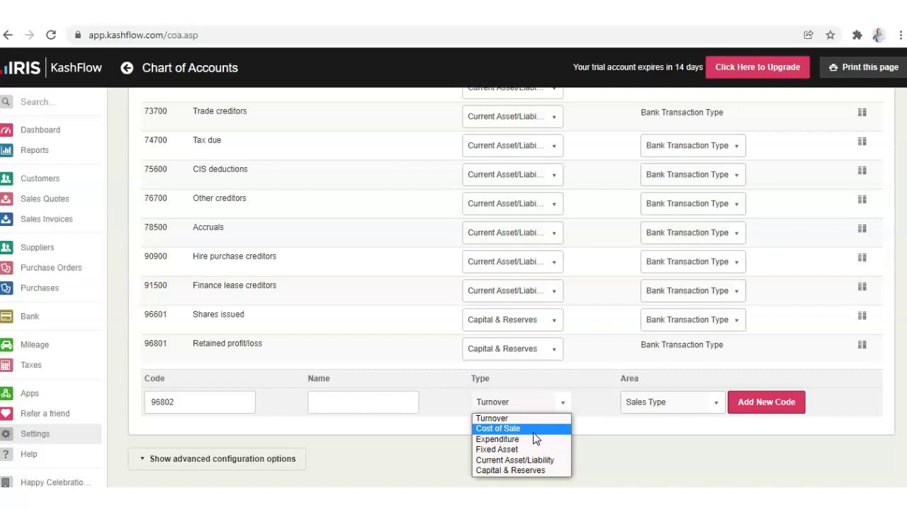
click(622, 448)
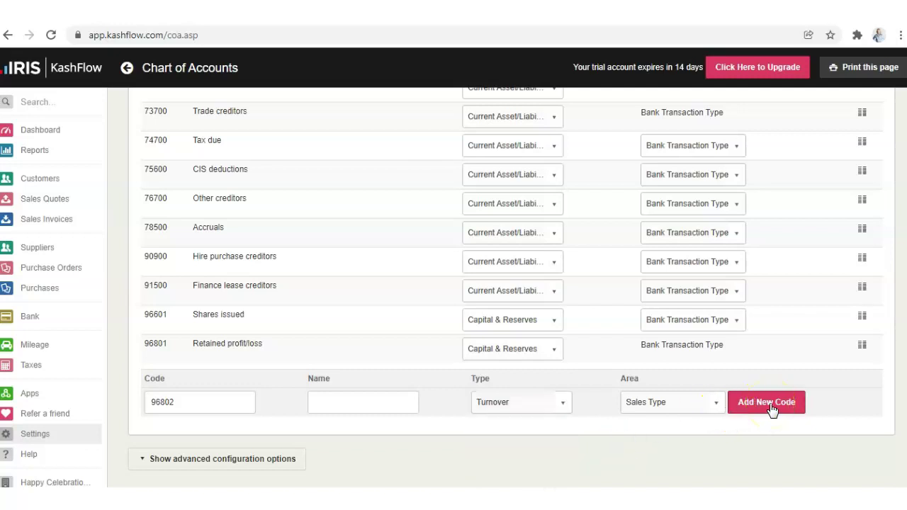
Return from the Chart of Accounts to the settings overview and look over the Configuration Settings section
scroll(298, 253, up, 5)
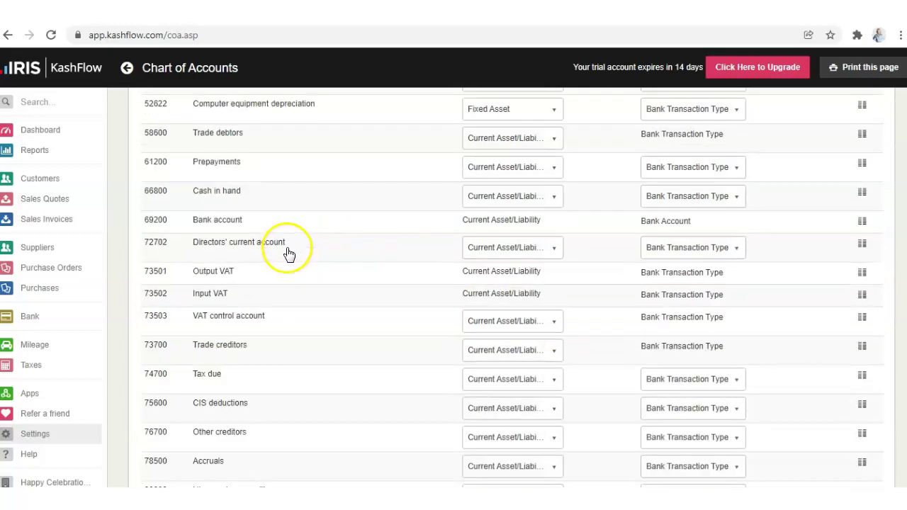
click(129, 68)
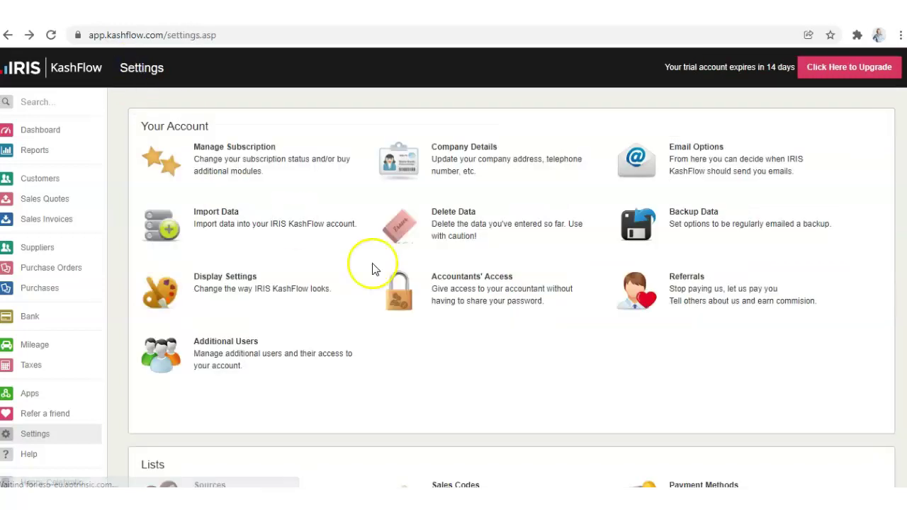
scroll(416, 340, down, 5)
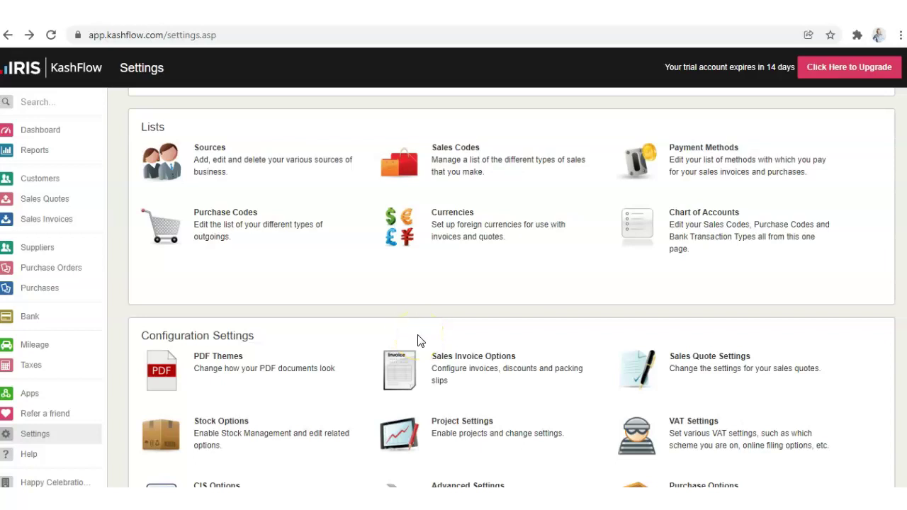
scroll(418, 341, down, 1)
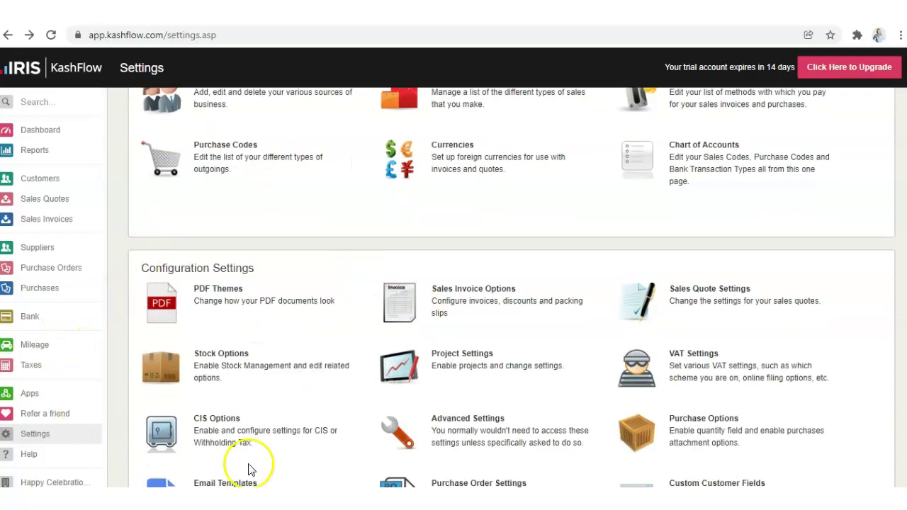